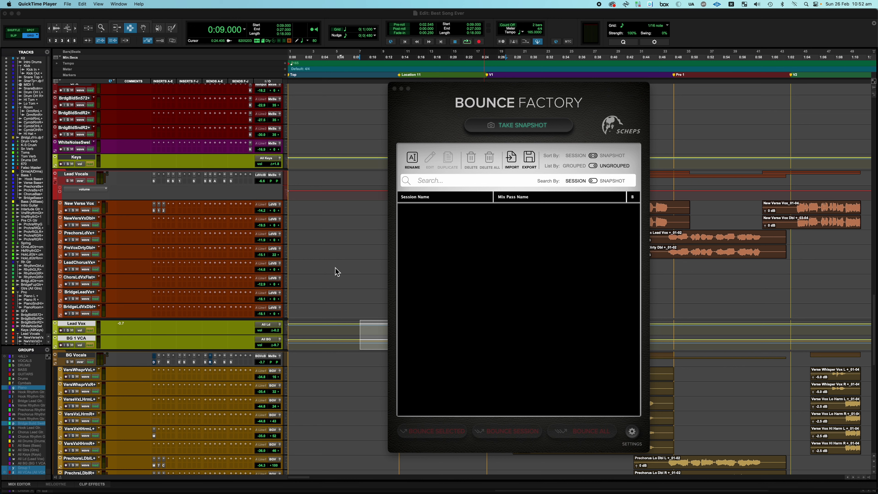
Step: Bring the Bounce Factory window into focus over the Best Song Ever session
scroll(337, 272, up, 15)
click(71, 206)
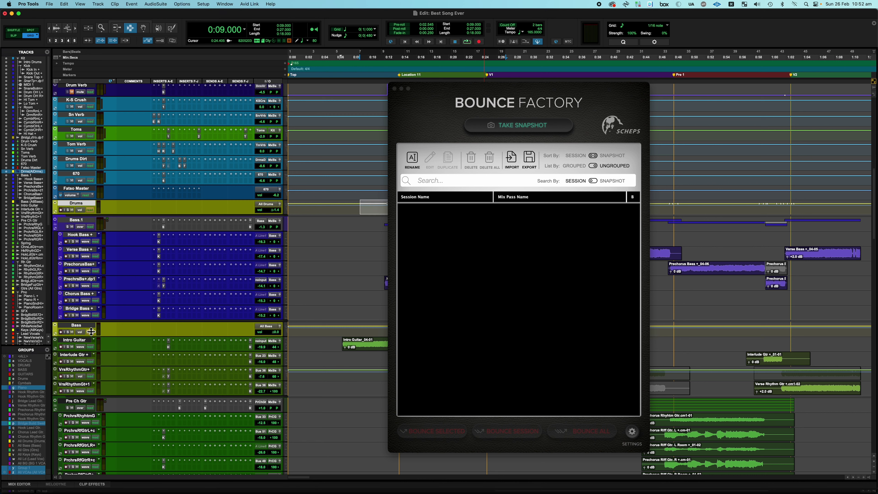
click(84, 330)
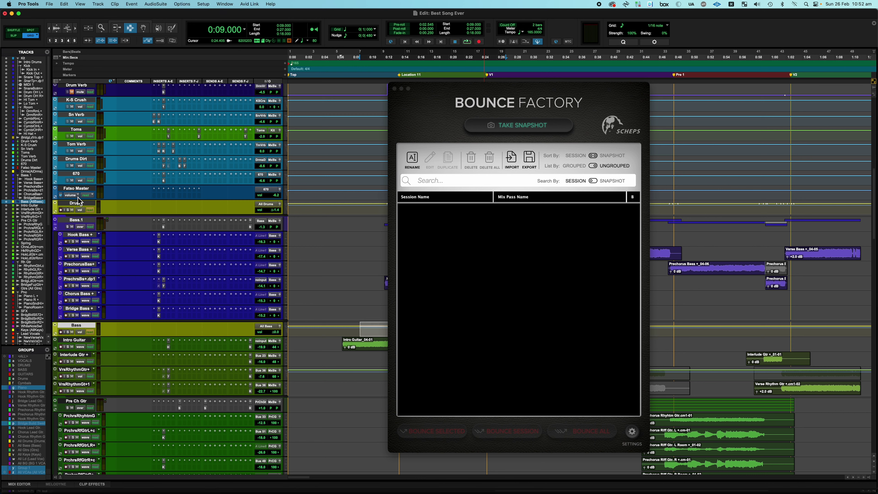
click(82, 207)
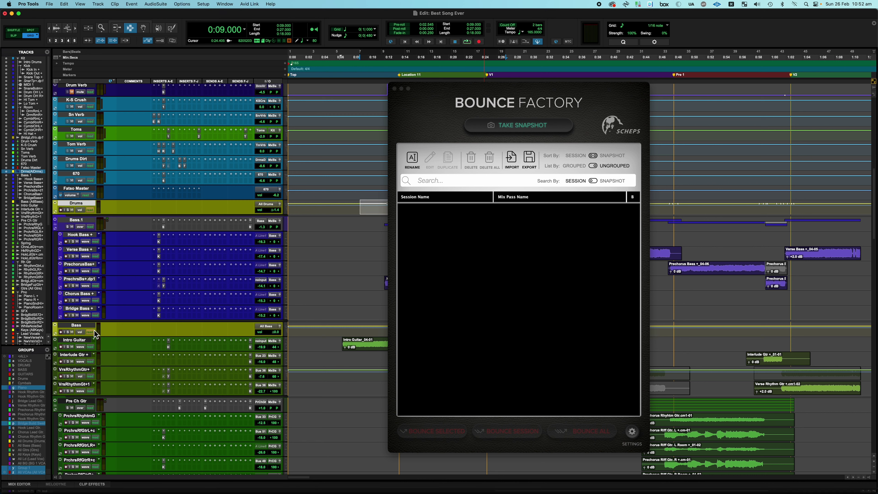
scroll(96, 334, down, 15)
click(76, 349)
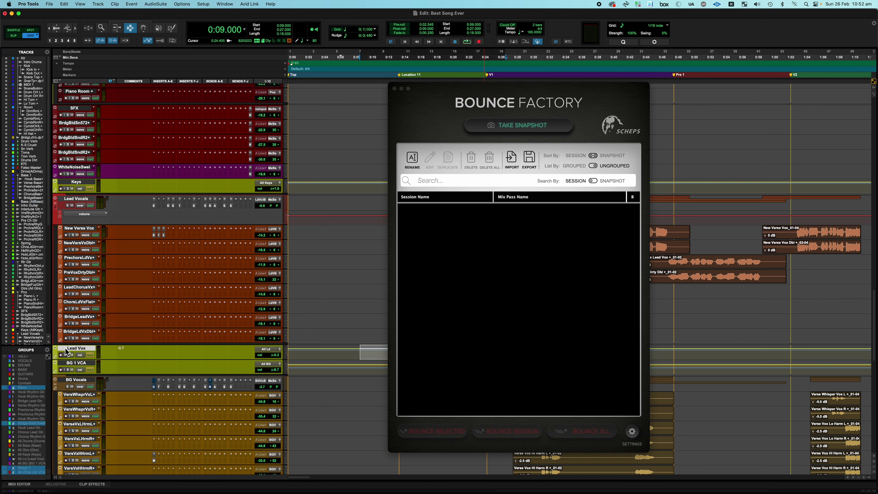
click(78, 366)
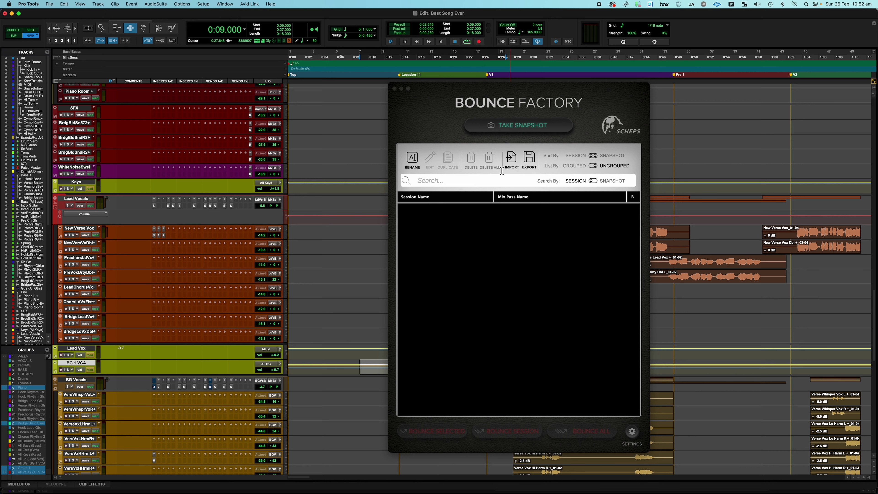
double_click(536, 460)
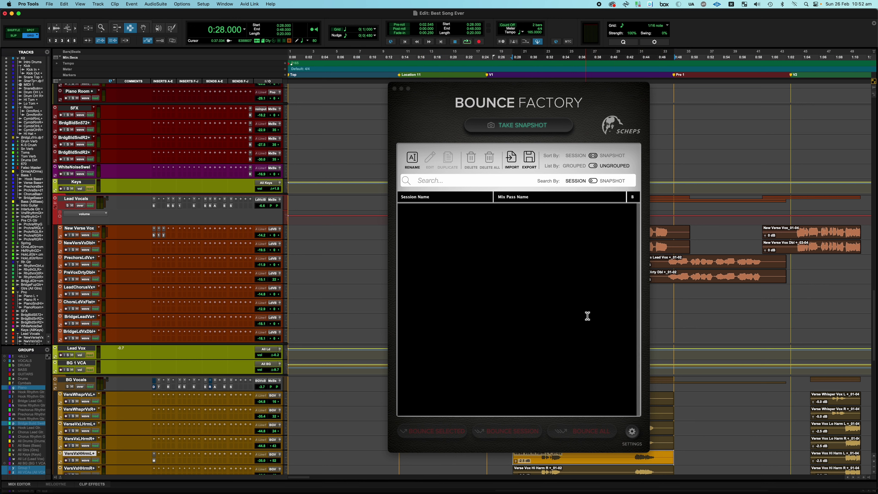
click(521, 125)
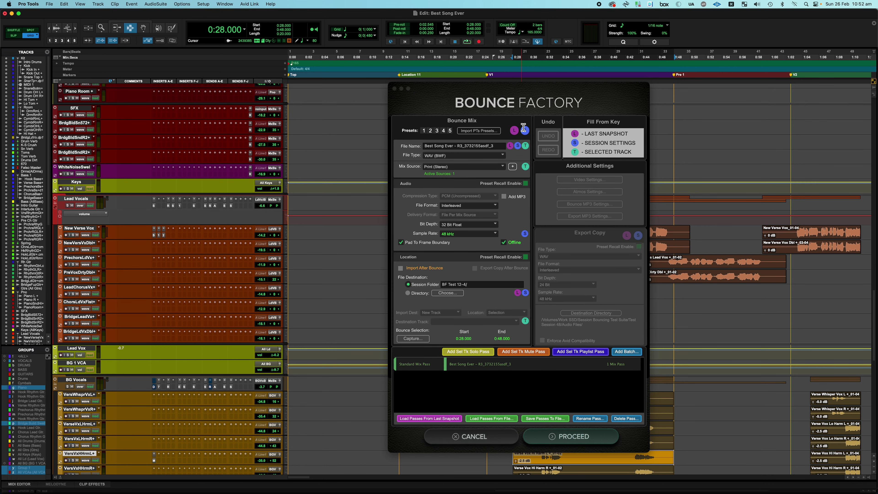
click(464, 146)
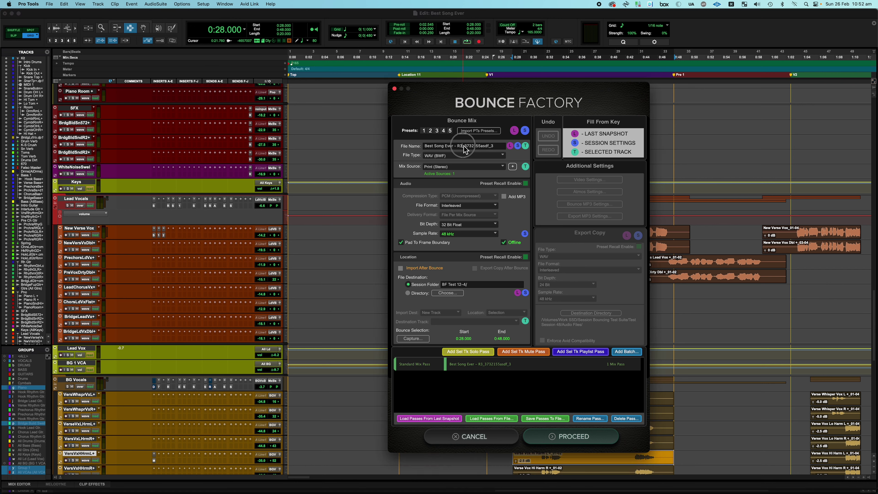
Step: Complete the pass name 'Best Song Ever - R3 Main Mix' and set its bit depth to 24 Bit
key(shift+End)
text(Main)
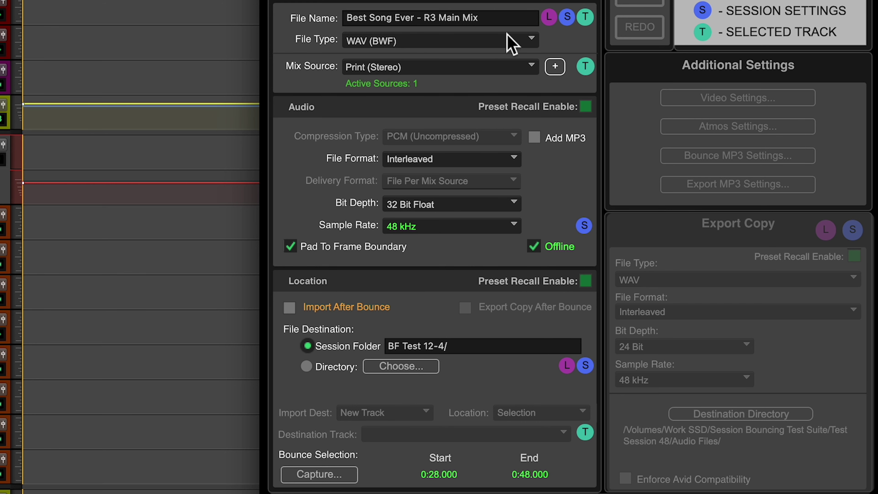
click(426, 208)
click(183, 141)
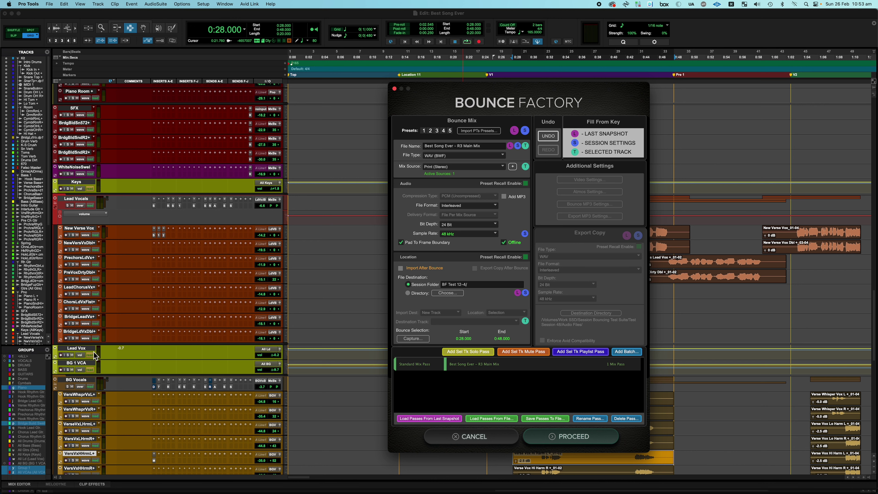
click(86, 350)
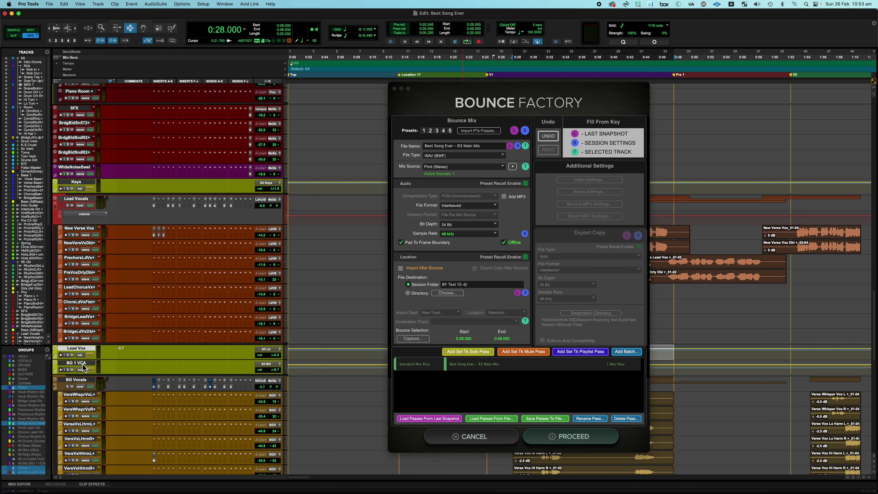
Step: Select the Lead Vox and BG 1 VCA tracks for the instrumental pass
shift+click(83, 363)
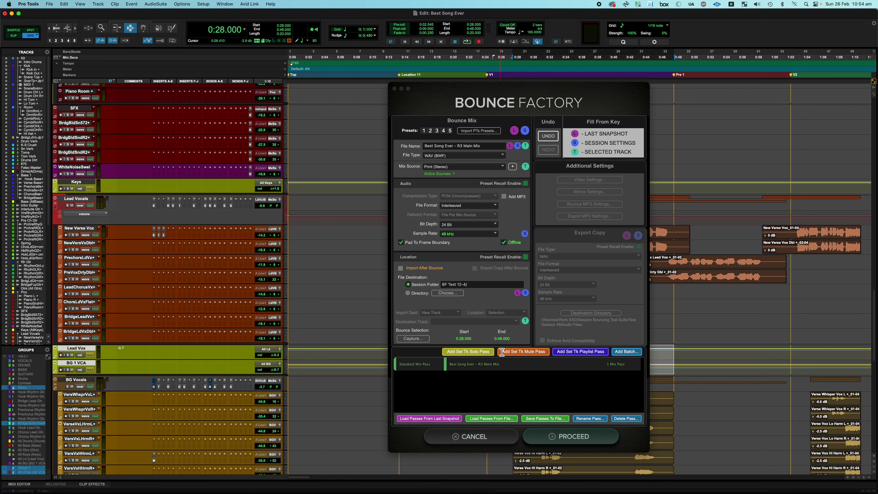
click(524, 351)
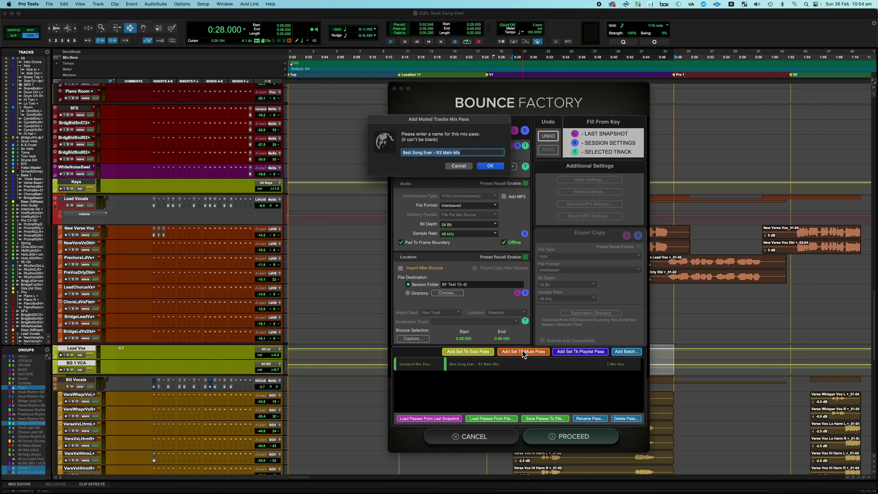
click(450, 153)
text(Inst)
key(Return)
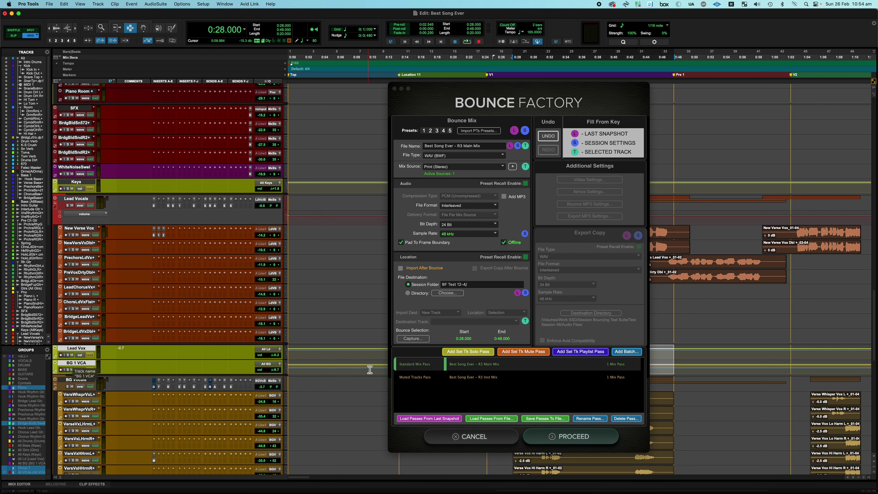
click(475, 353)
click(447, 155)
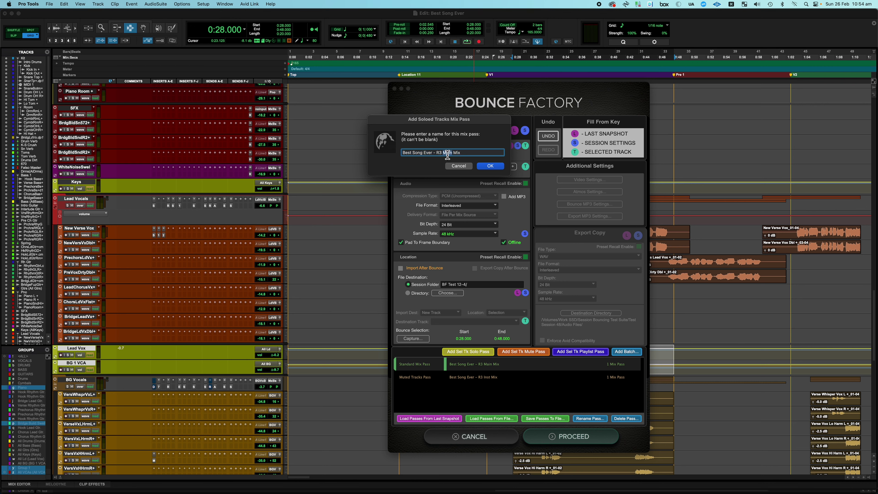
Step: Replace Main with 'a Capella' to name the solo pass 'Best Song Ever - R3 a Capella Mix'
text(a Capella)
key(Return)
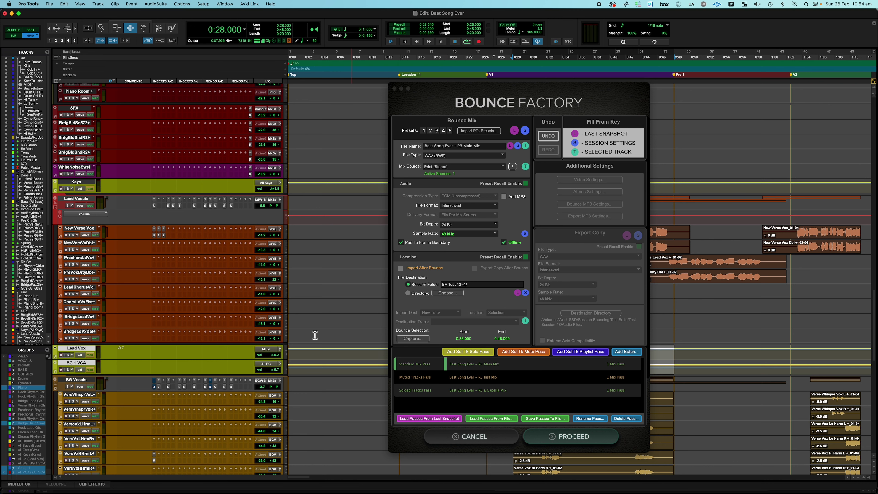
super+click(88, 364)
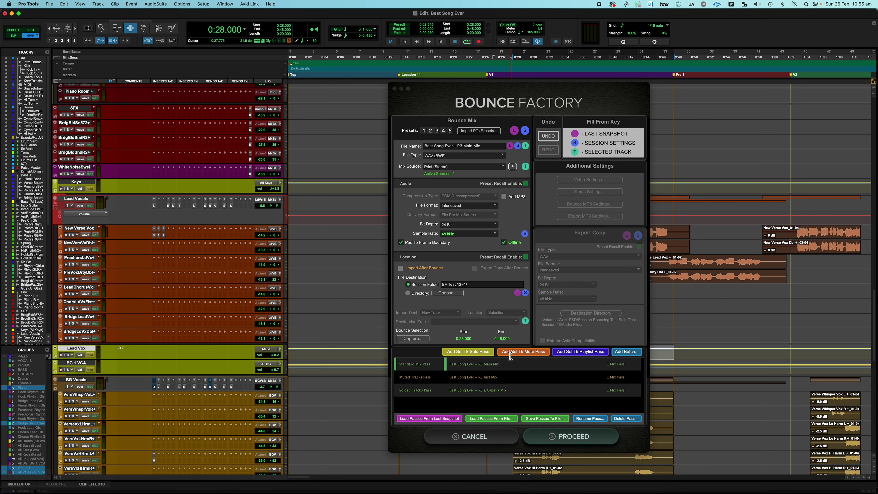
click(528, 351)
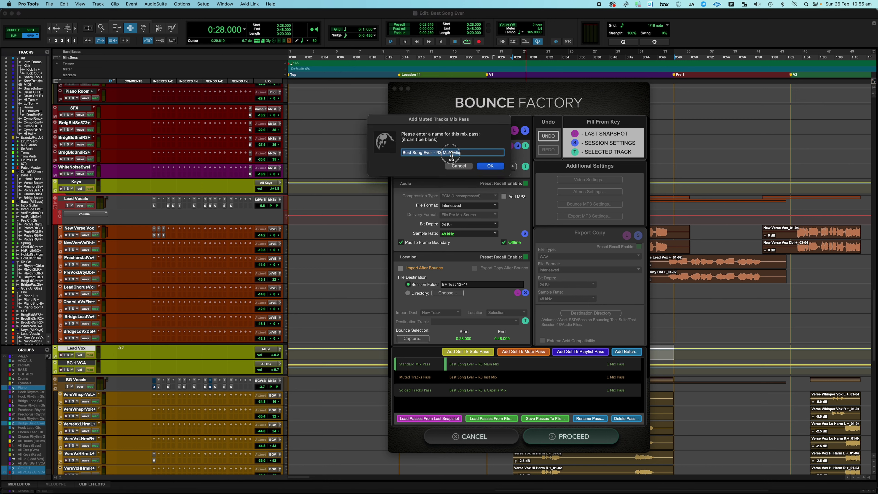
Step: Select the word Main in the new muted pass's name so it can be replaced
double_click(452, 155)
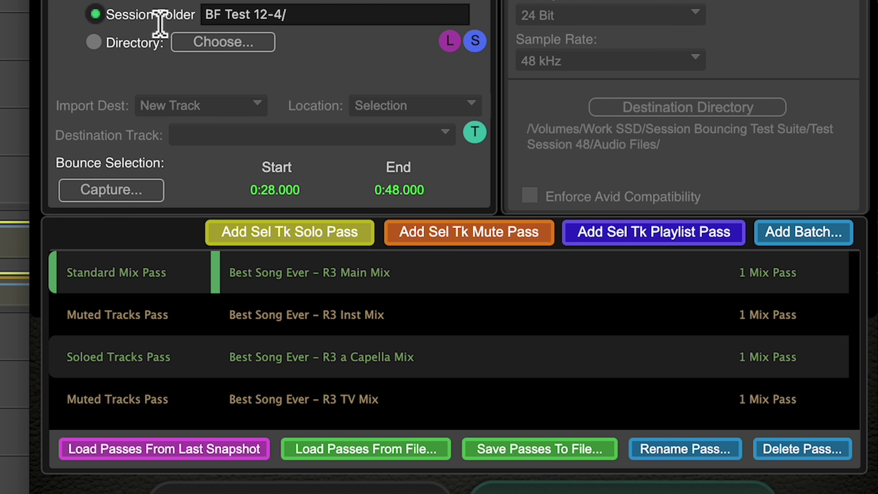
drag(202, 15, 378, 23)
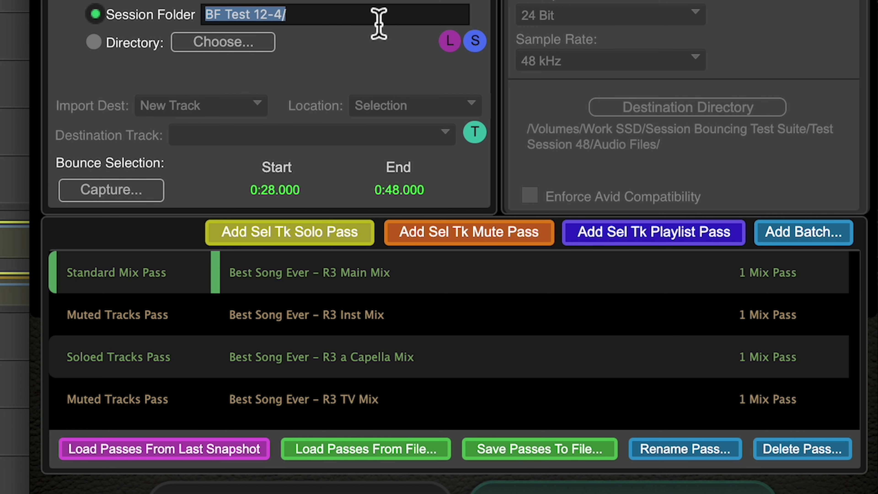
Step: Rename the Bounce Factory session folder from 'BF Test 12-4/' to 'Printed Mixes'
text(Print)
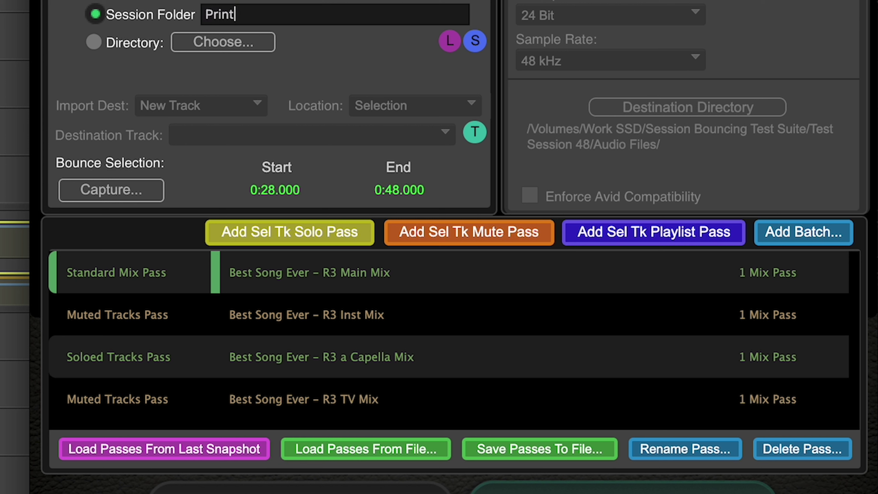
text(ed Mixes)
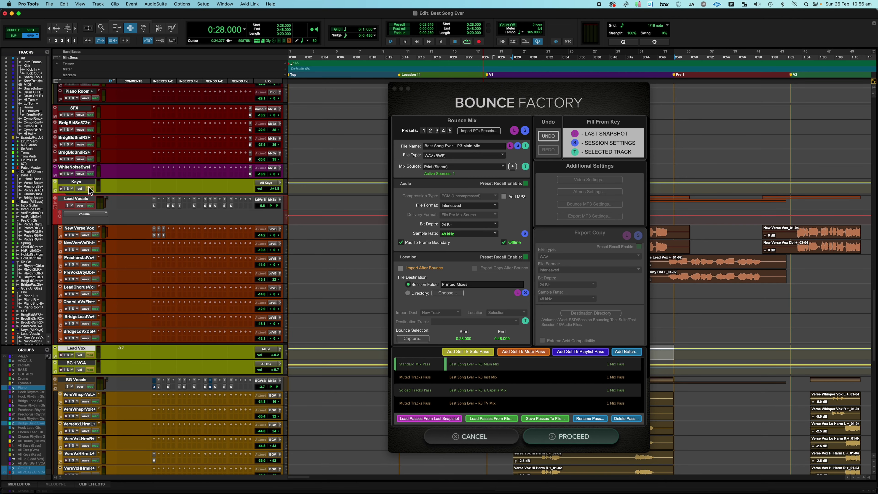
Step: Select the BG 1 VCA and another VCA track, then choose the R3 Main Mix pass
click(76, 182)
click(77, 367)
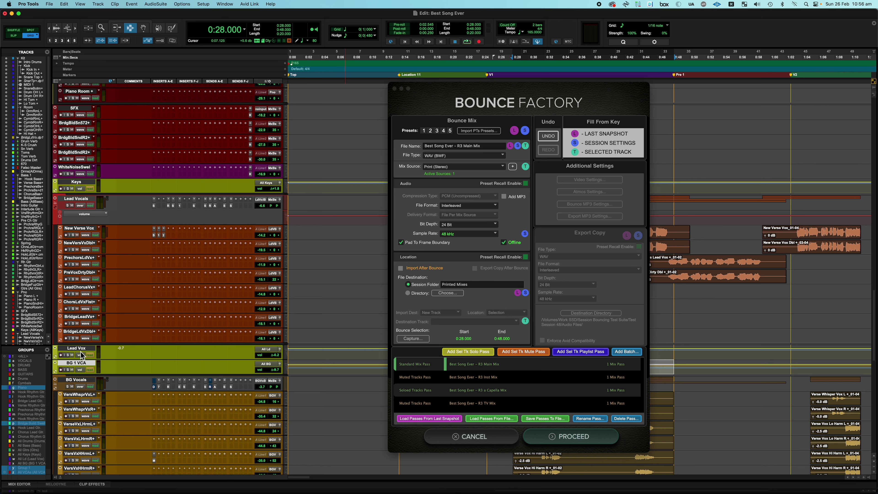
click(511, 373)
shift+click(84, 349)
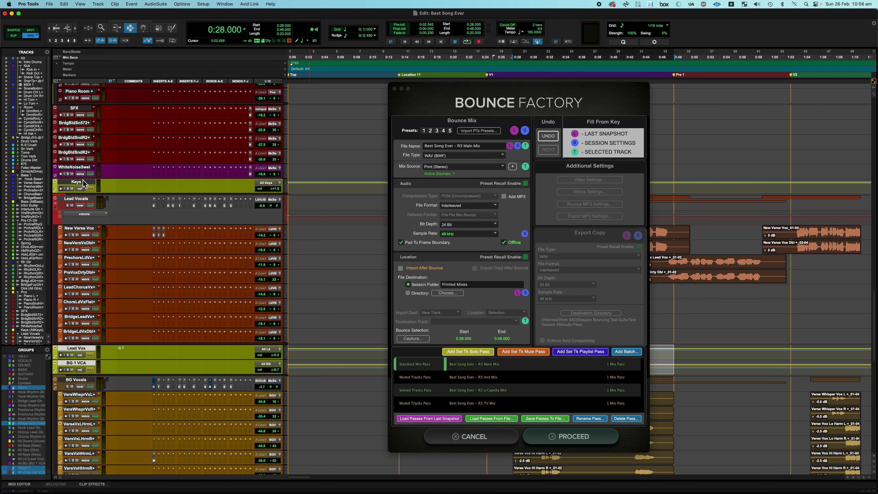
scroll(84, 184, up, 15)
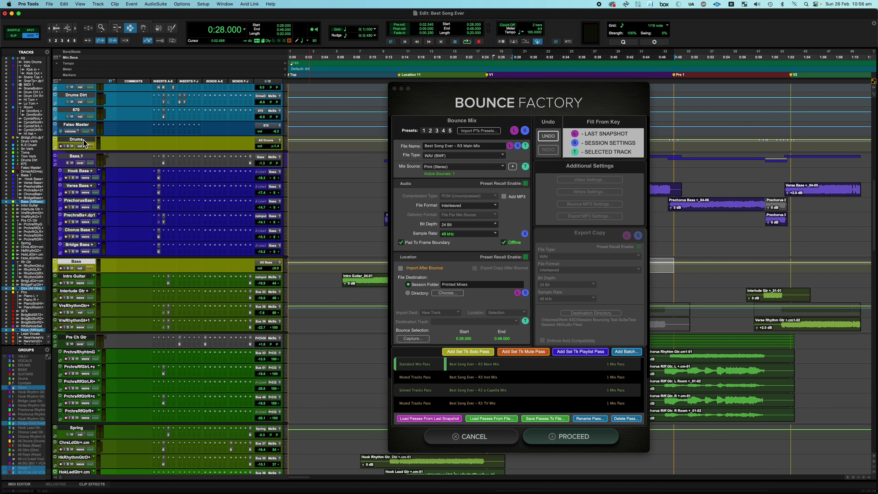
scroll(186, 190, down, 10)
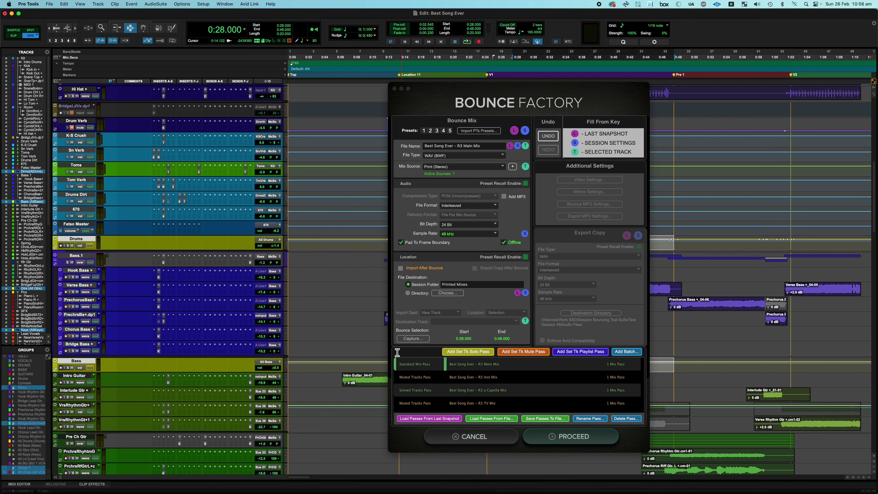
click(517, 390)
click(476, 369)
Step: Start a Stems batch based on R3 Main Mix with '_' as the separator
click(627, 352)
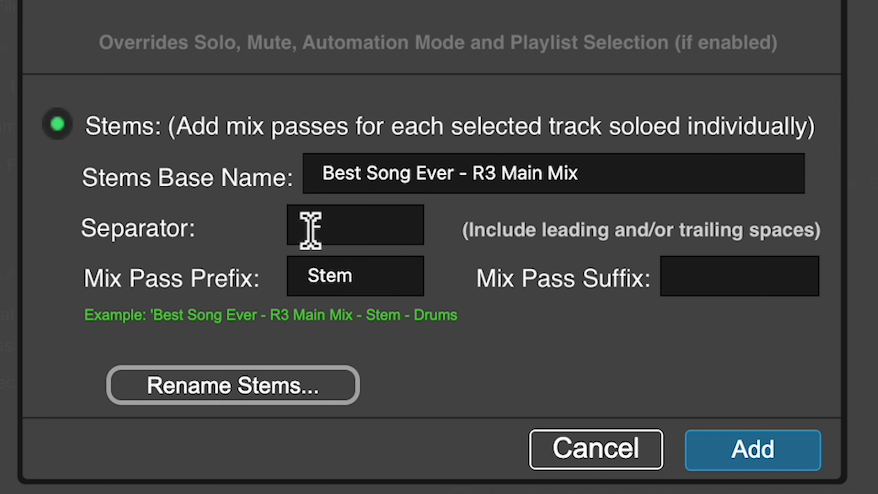
click(358, 233)
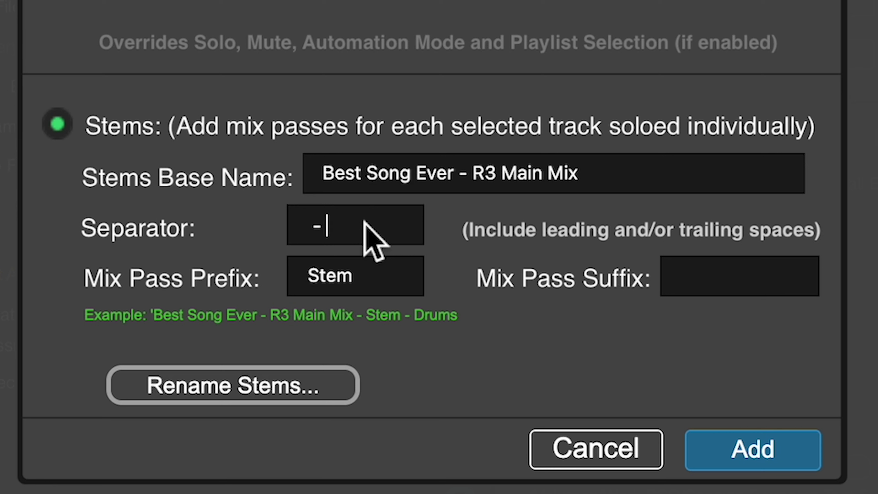
key(BackSpace)
key(BackSpace)
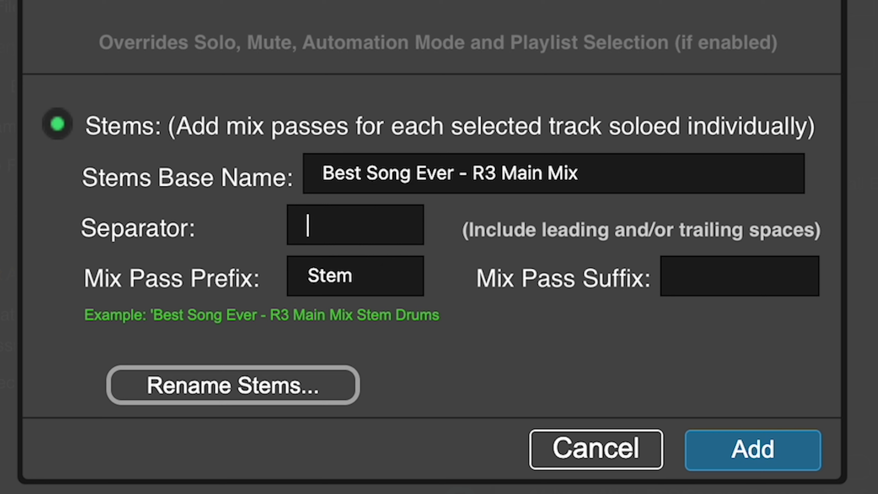
text(_)
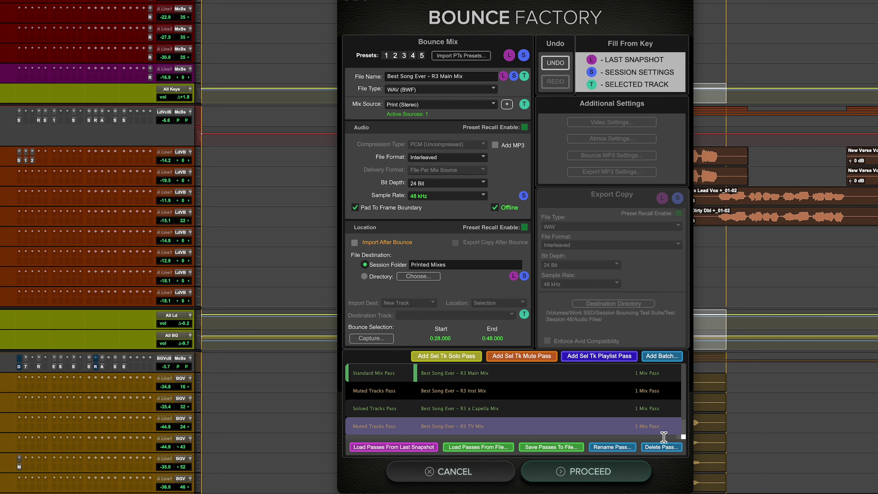
Step: Add the six R3 Main Mix stem passes and select the new Stems entry
click(495, 407)
scroll(495, 408, down, 1)
click(412, 427)
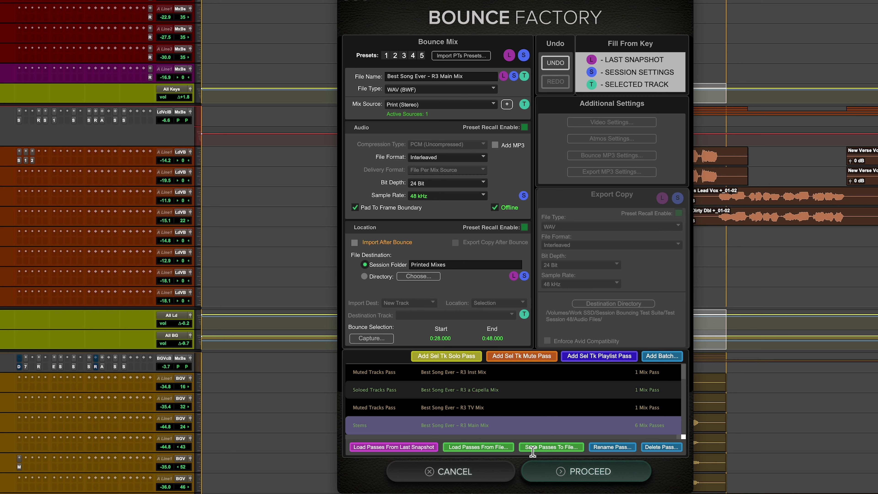
Step: Proceed with bouncing every pass in the Bounce Factory list
click(574, 471)
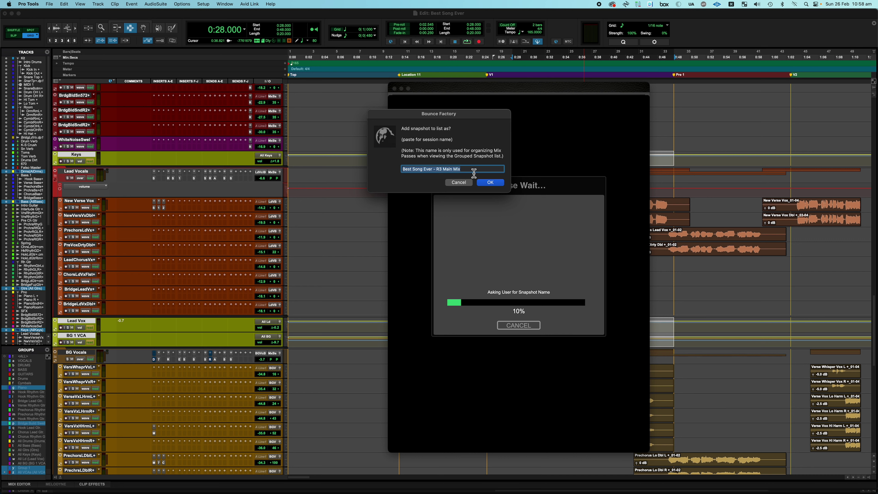
click(470, 170)
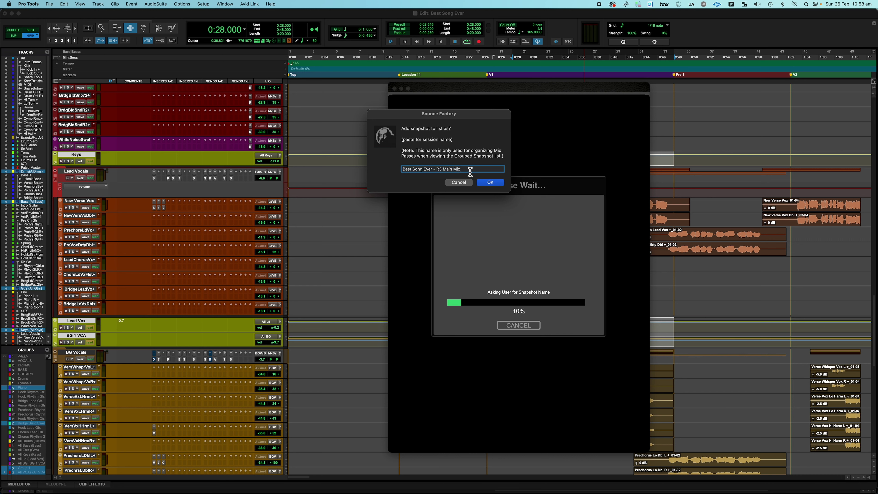
key(Return)
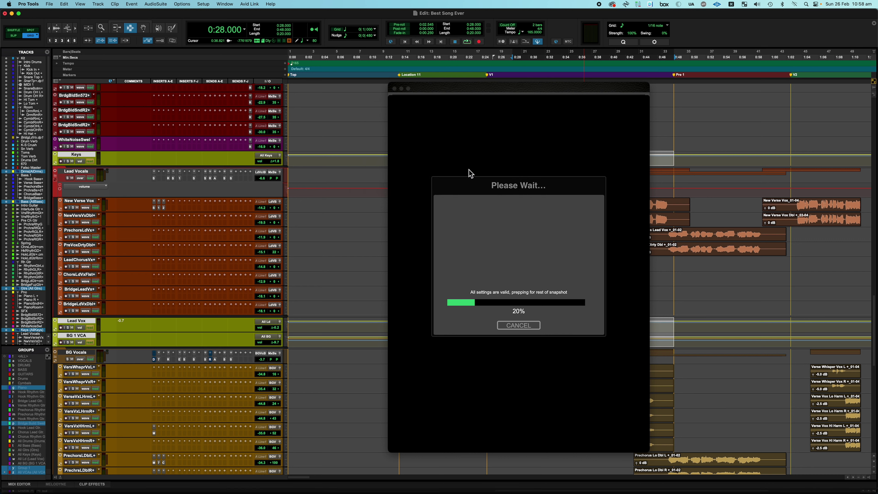